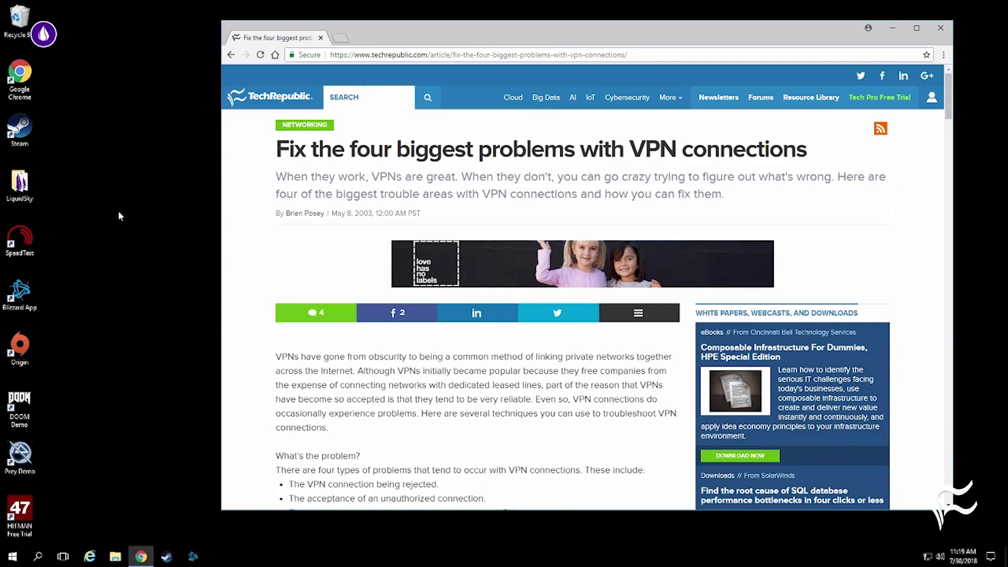
Open Services from Administrative Tools and confirm Routing and Remote Access is Running with Manual startup.
{"action": "key", "text": "super"}
{"action": "left_click", "coordinate": [304, 312]}
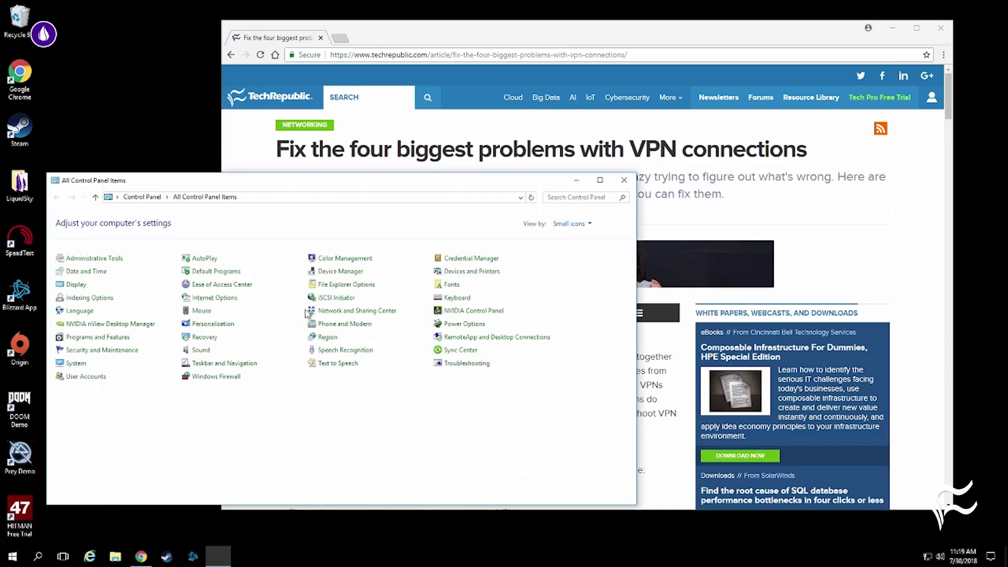
{"action": "left_click", "coordinate": [79, 258]}
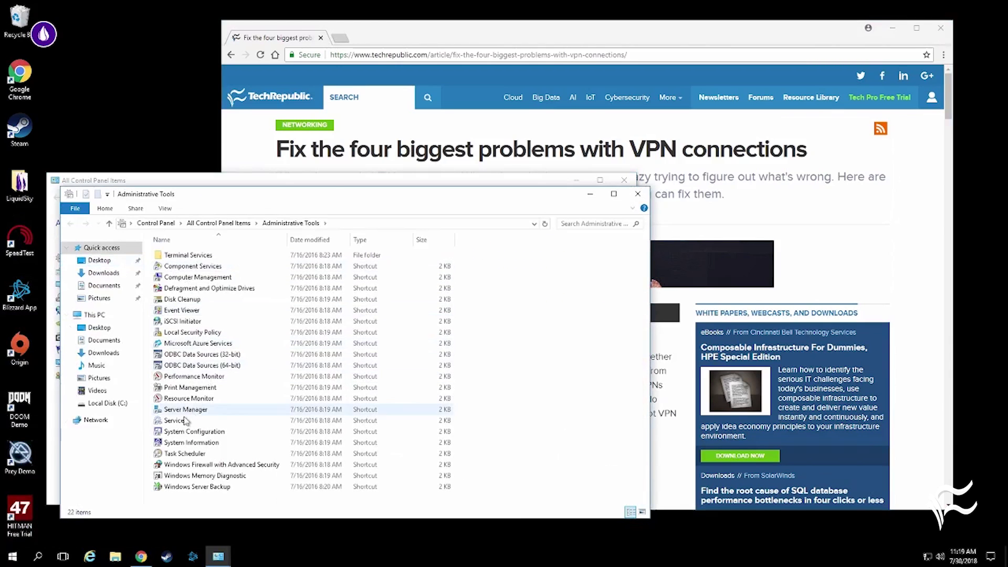
{"action": "double_click", "coordinate": [176, 421]}
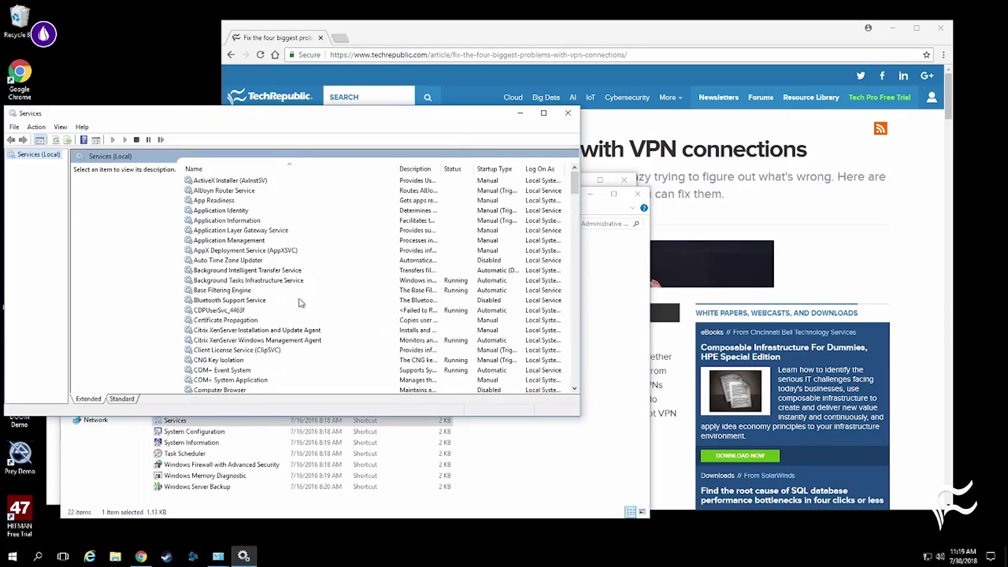
{"action": "left_click", "coordinate": [276, 282]}
{"action": "key", "text": "r"}
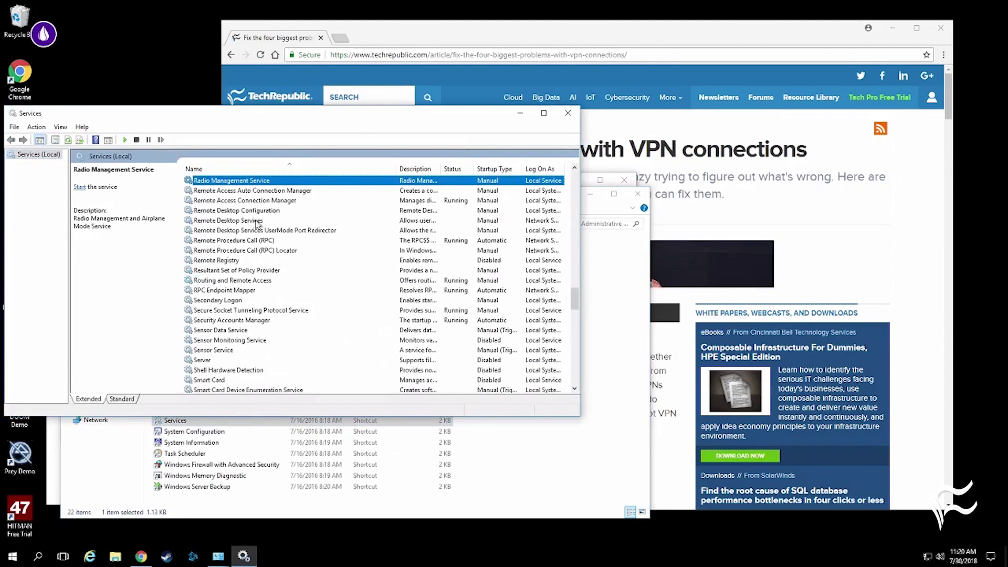
{"action": "left_click", "coordinate": [253, 283]}
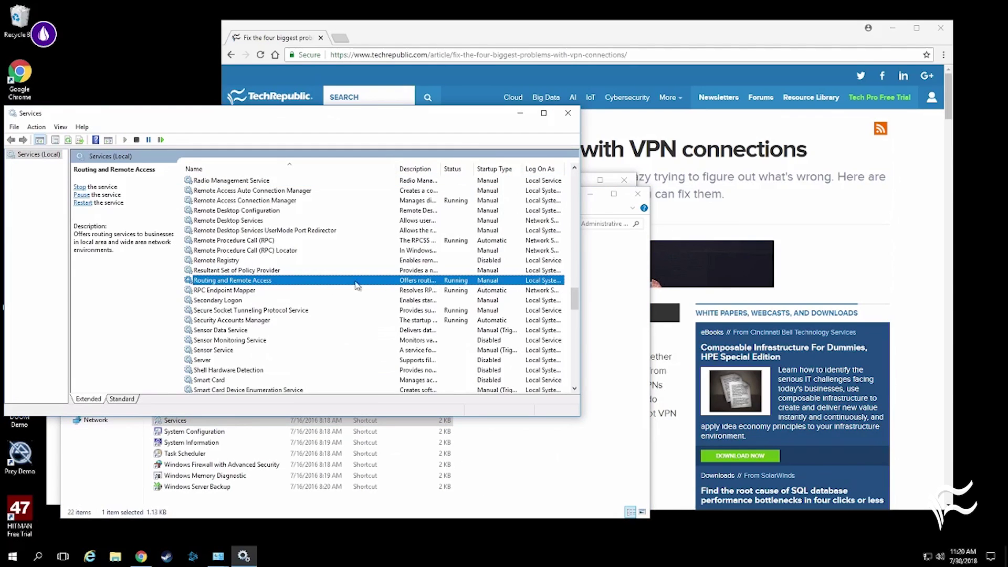
{"action": "right_click", "coordinate": [298, 286]}
{"action": "double_click", "coordinate": [292, 286]}
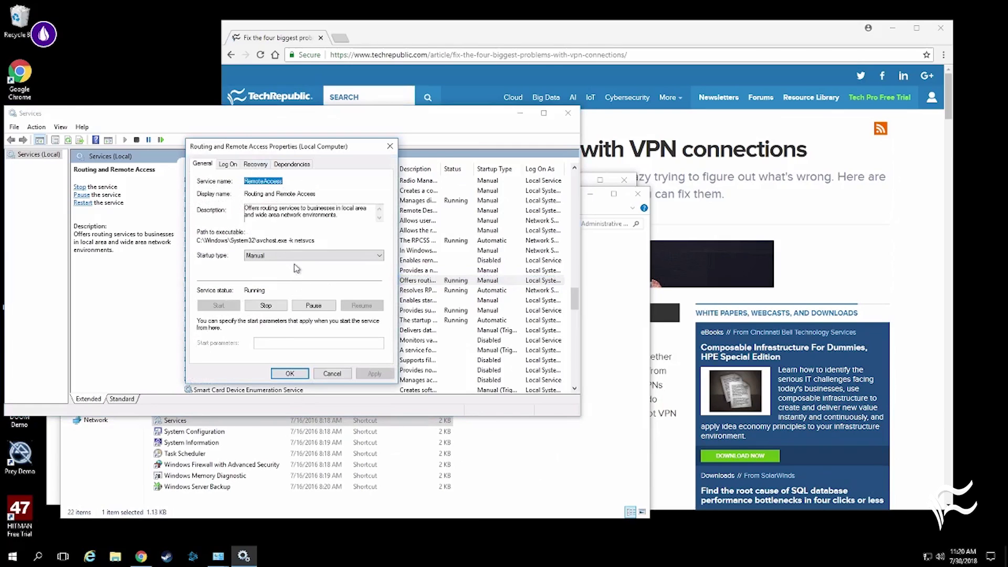
{"action": "left_click", "coordinate": [296, 256]}
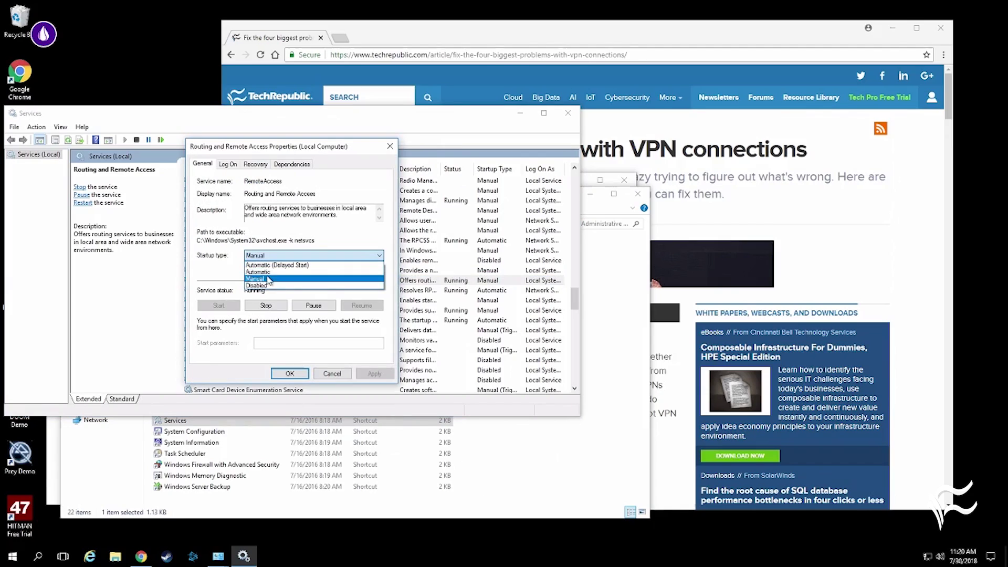
{"action": "left_click", "coordinate": [225, 258]}
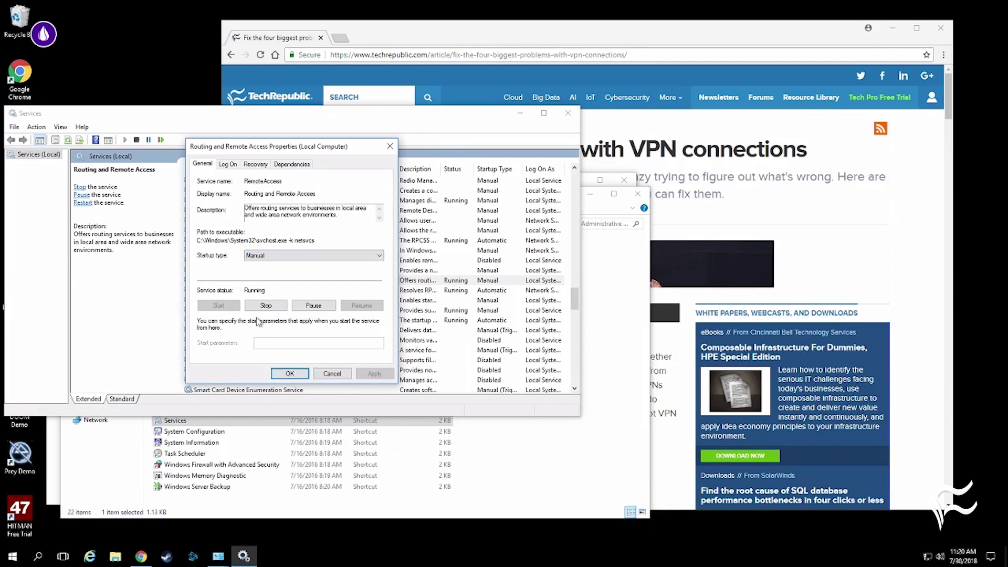
{"action": "left_click", "coordinate": [332, 374]}
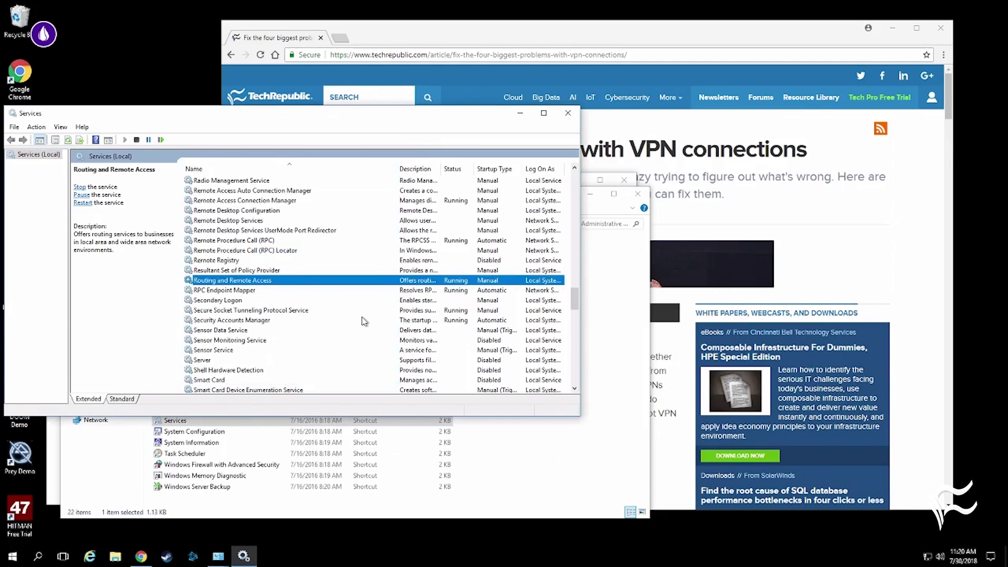
{"action": "key", "text": "super+r"}
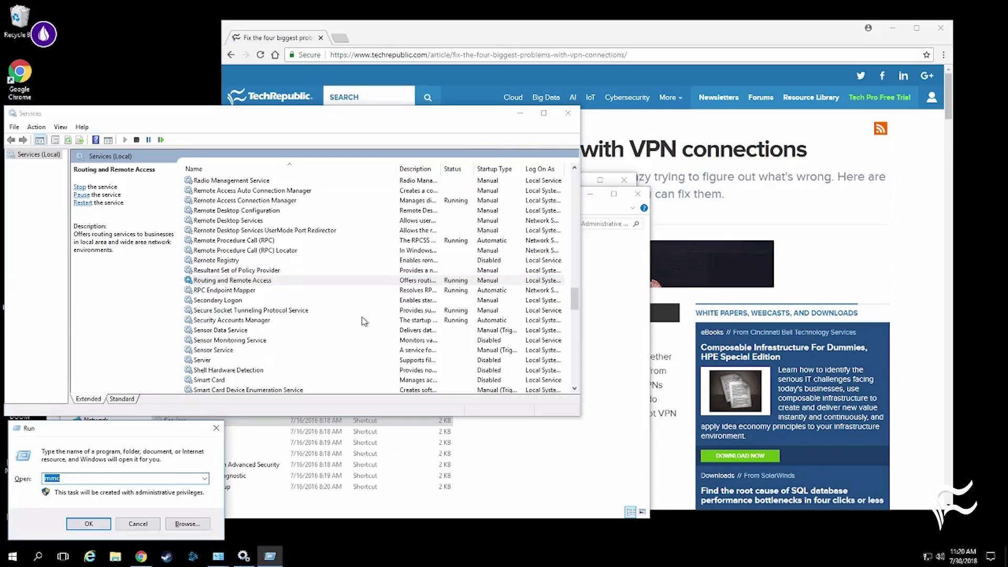
{"action": "type", "text": "cmd"}
{"action": "key", "text": "Return"}
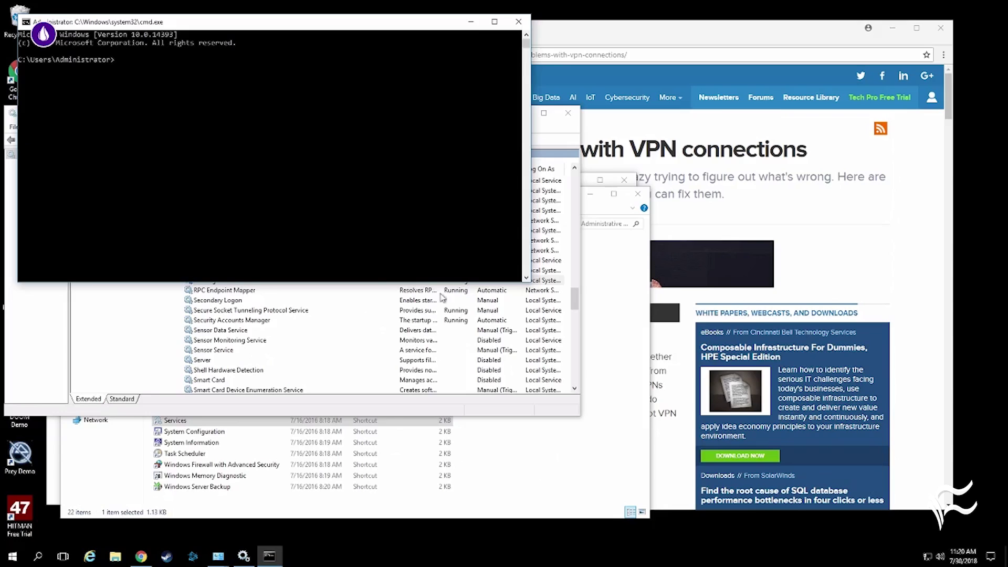
{"action": "left_click", "coordinate": [519, 22]}
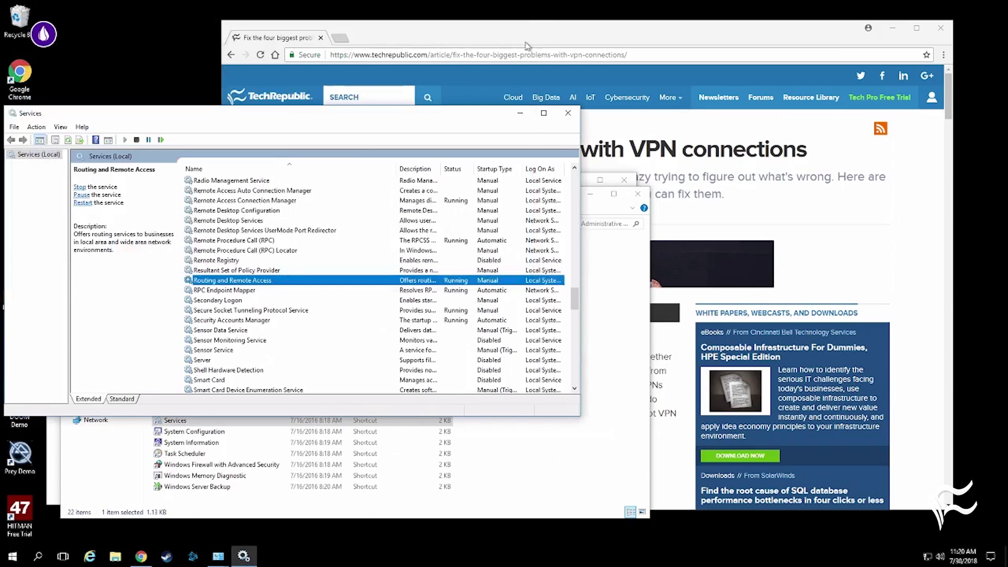
Close the Services console, Administrative Tools and Control Panel windows and clear the browser from the desktop.
{"action": "left_click", "coordinate": [569, 114]}
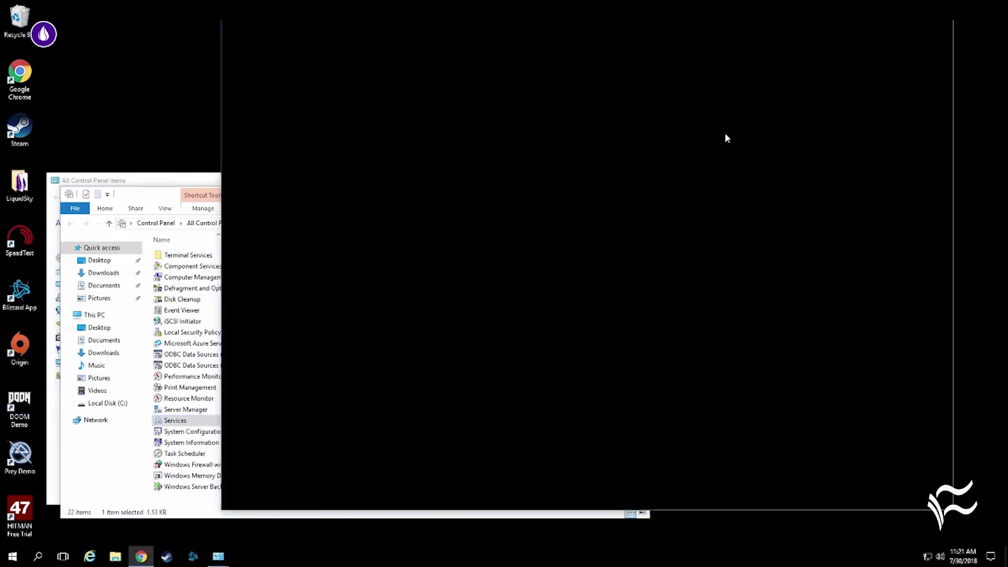
{"action": "left_click", "coordinate": [894, 29]}
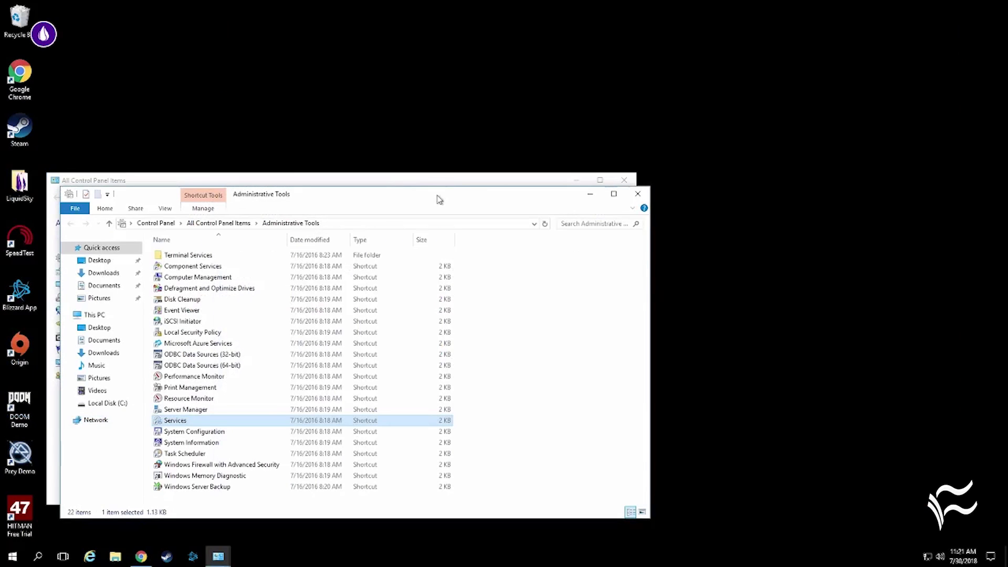
{"action": "left_click", "coordinate": [645, 195]}
{"action": "left_click", "coordinate": [624, 181]}
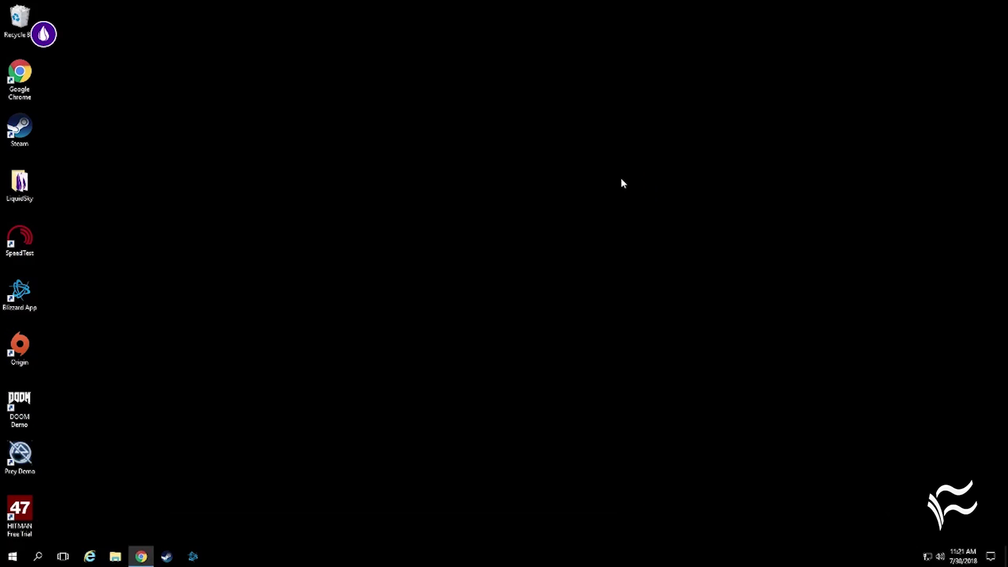
Launch a new Microsoft Management Console with mmc from the Run box and centre its window.
{"action": "key", "text": "super+r"}
{"action": "type", "text": "mmc"}
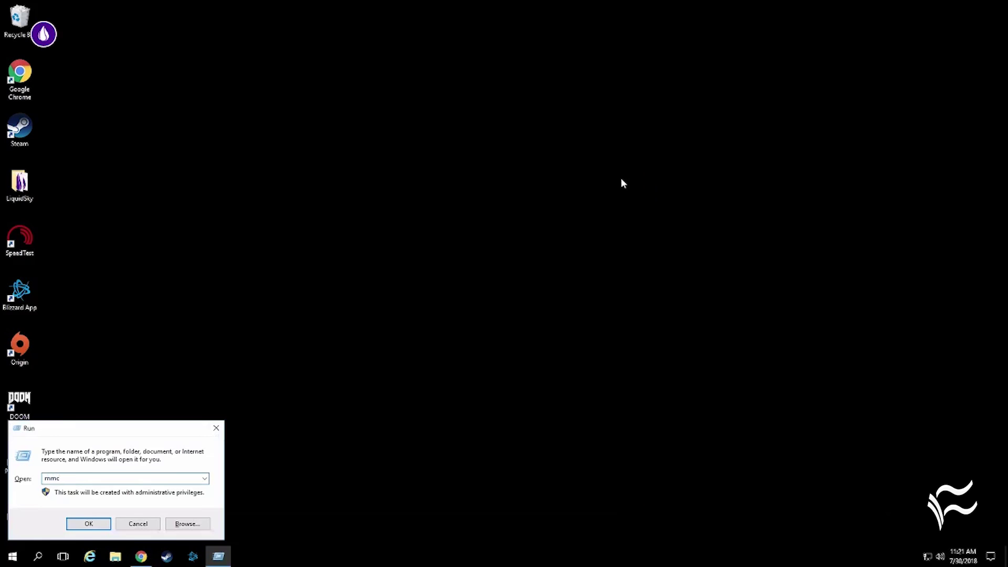
{"action": "key", "text": "Return"}
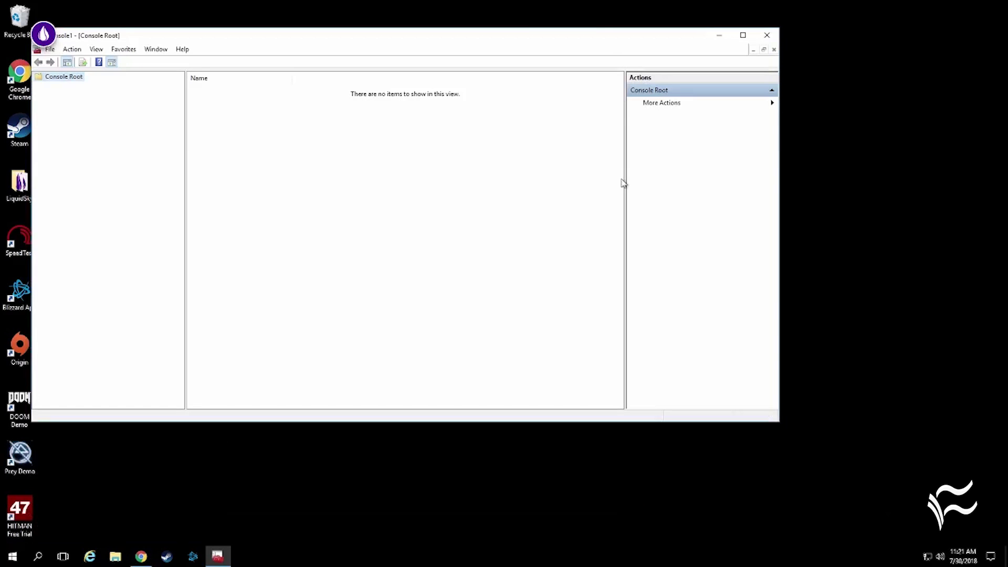
{"action": "left_click_drag", "start_coordinate": [494, 36], "coordinate": [581, 82]}
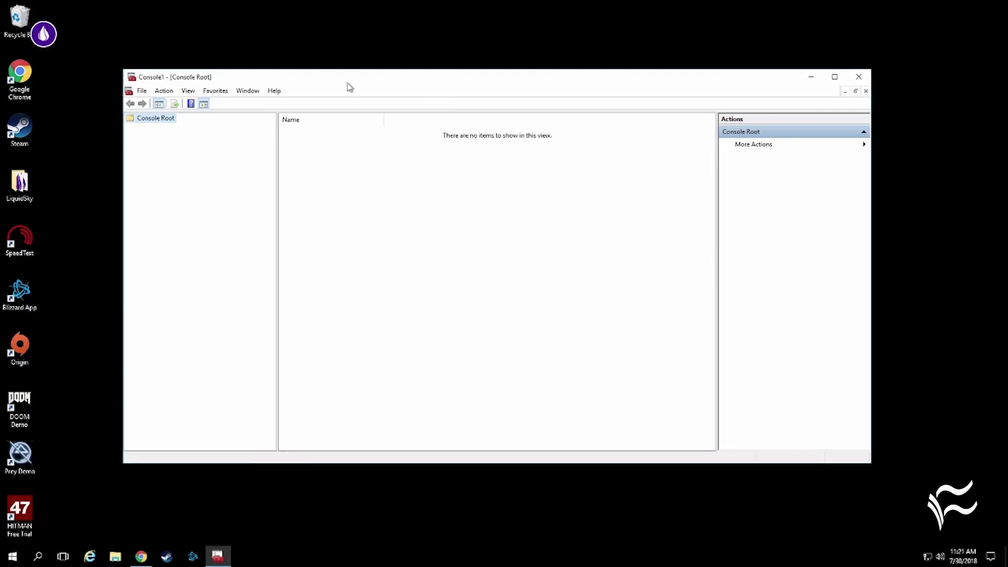
Add the Routing and Remote Access snap-in and open its welcome page.
{"action": "left_click", "coordinate": [142, 94]}
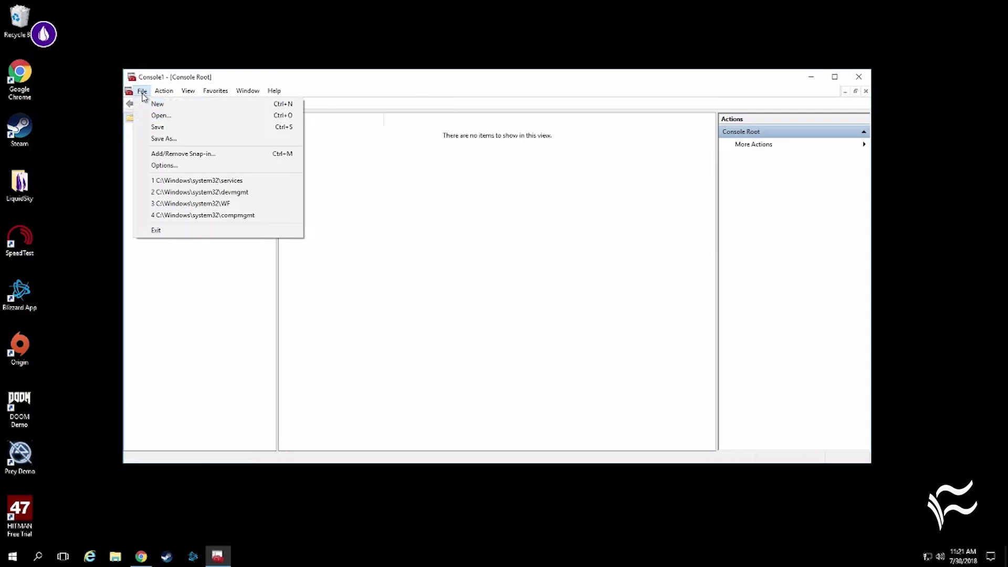
{"action": "left_click", "coordinate": [186, 154]}
{"action": "scroll", "coordinate": [356, 270], "scroll_direction": "down", "scroll_amount": 3}
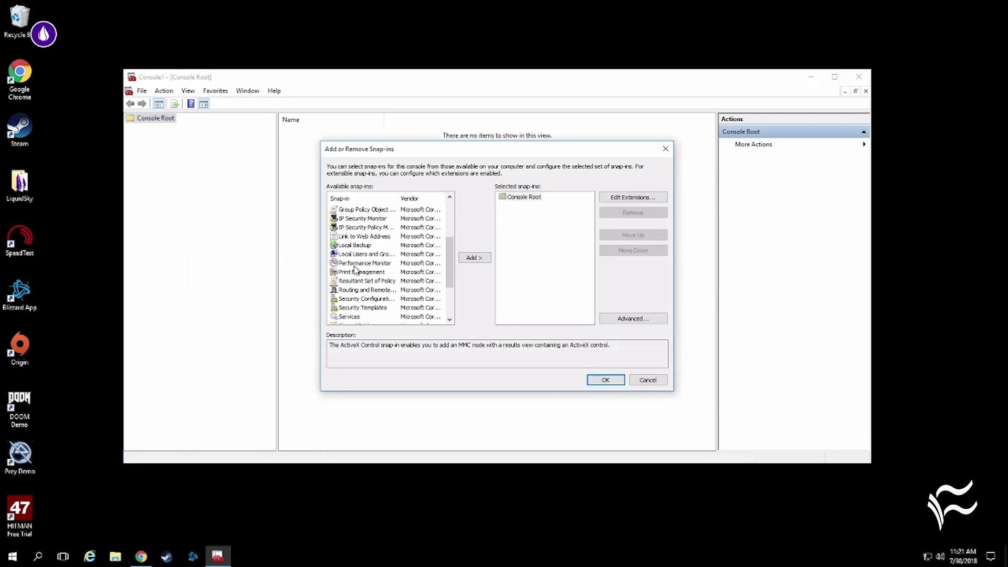
{"action": "double_click", "coordinate": [364, 291]}
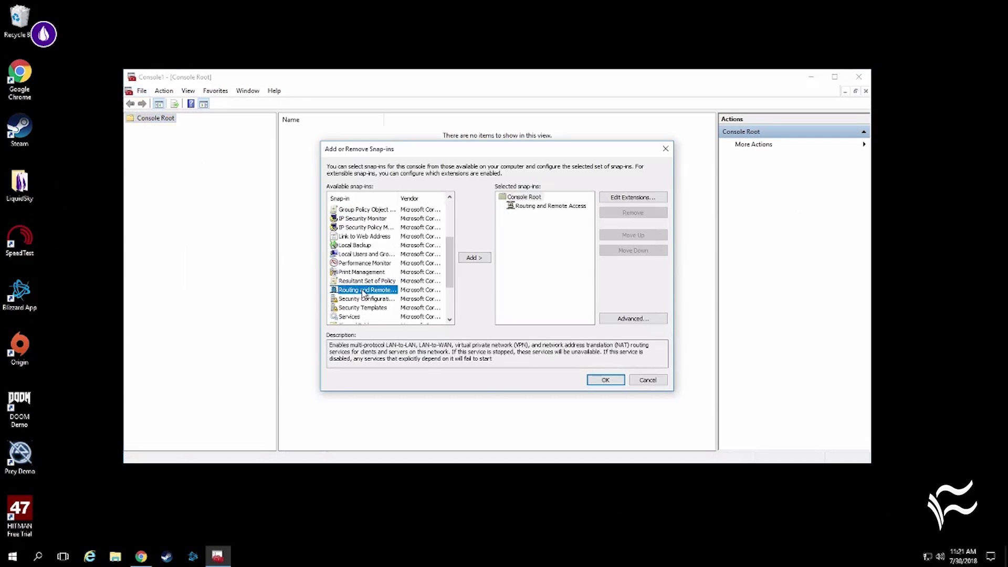
{"action": "left_click", "coordinate": [604, 379]}
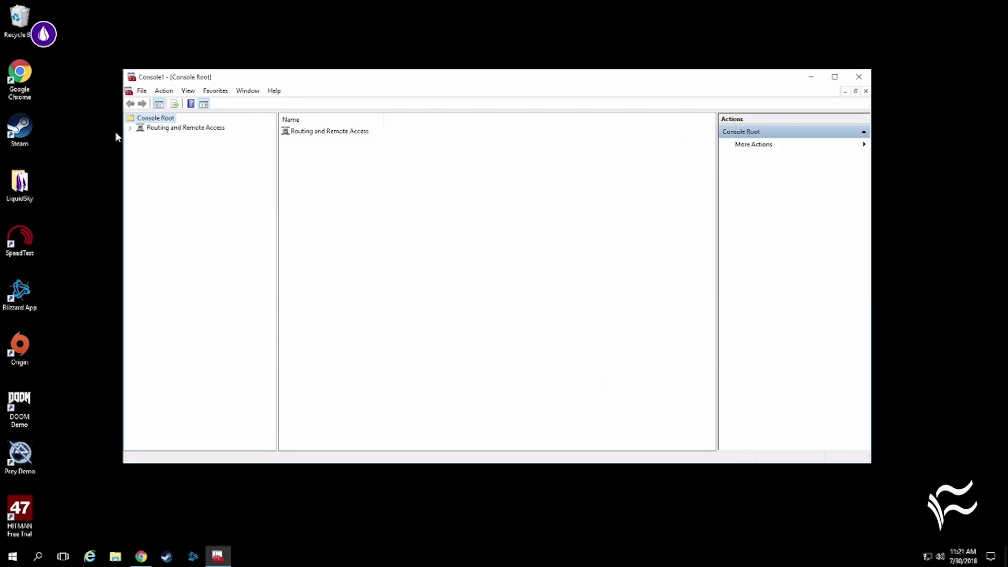
{"action": "left_click", "coordinate": [170, 129]}
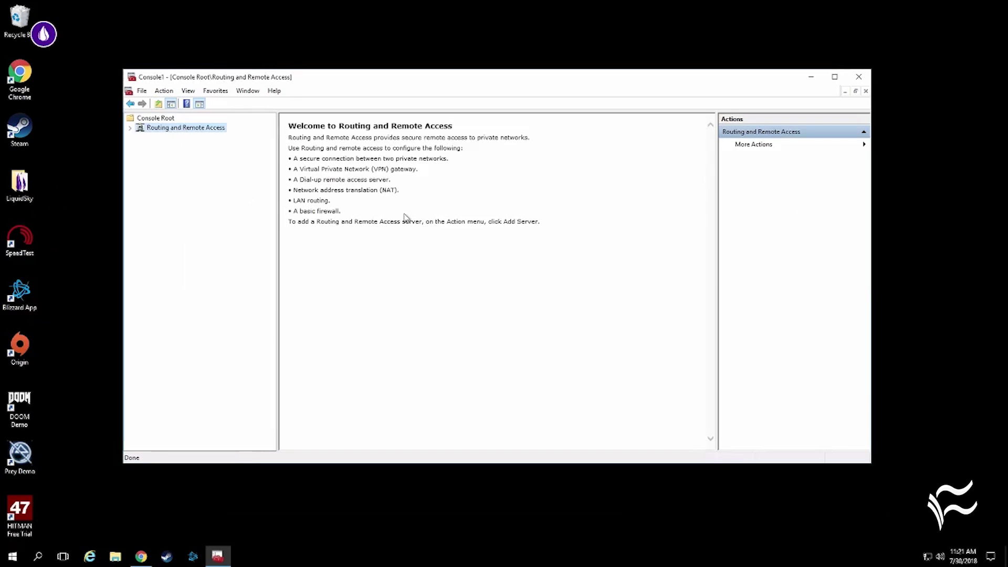
Add this computer (SKYCOMPUTER) as a Routing and Remote Access server.
{"action": "right_click", "coordinate": [169, 130]}
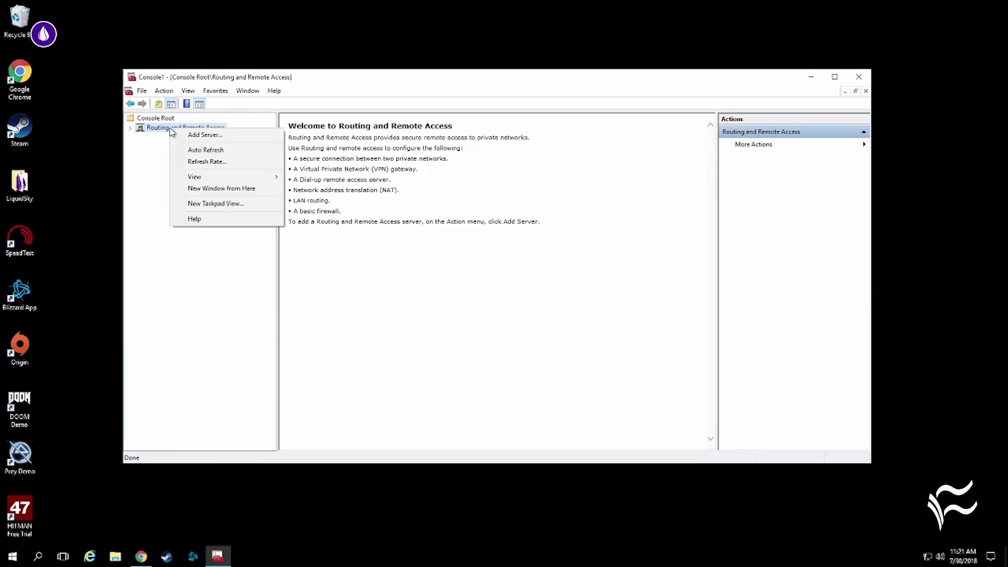
{"action": "left_click", "coordinate": [206, 135]}
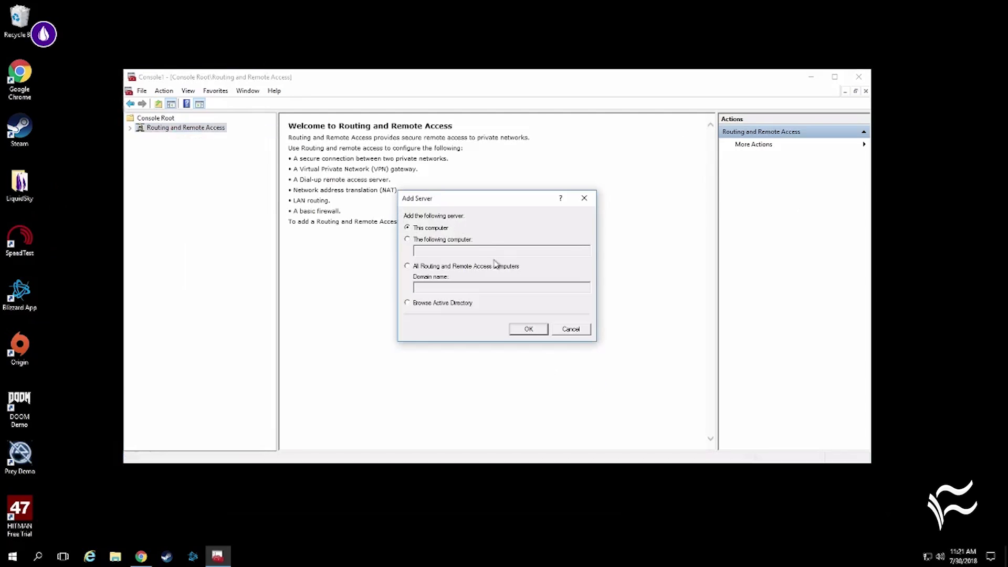
{"action": "left_click", "coordinate": [529, 330]}
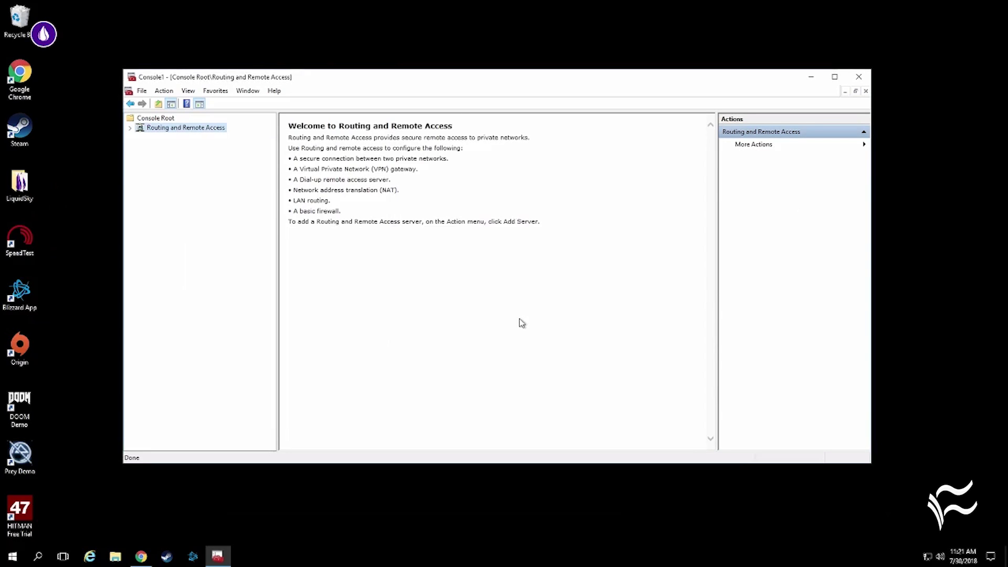
Expand Routing and Remote Access and view Server Status showing the local server started but unconfigured.
{"action": "left_click", "coordinate": [130, 128]}
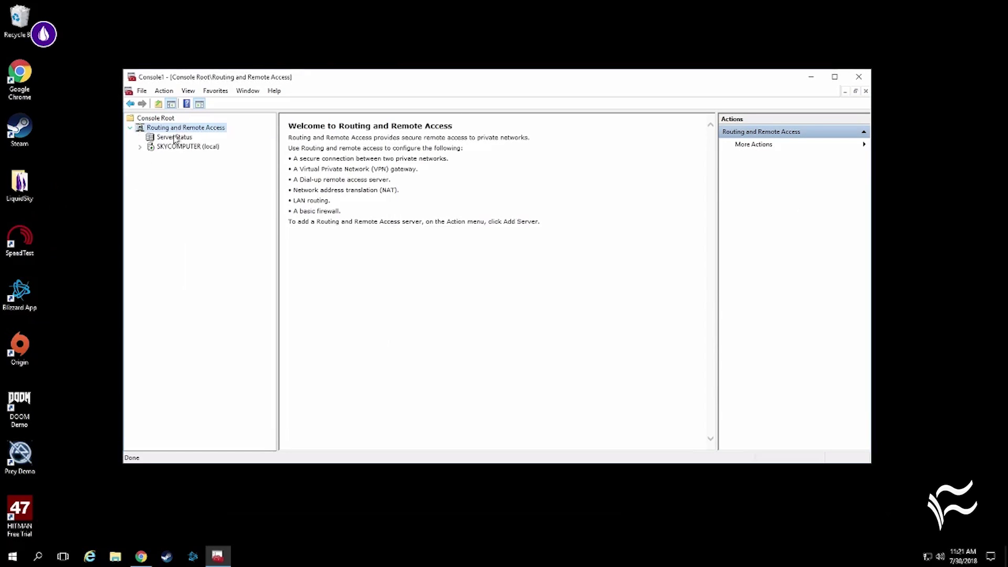
{"action": "left_click", "coordinate": [181, 148]}
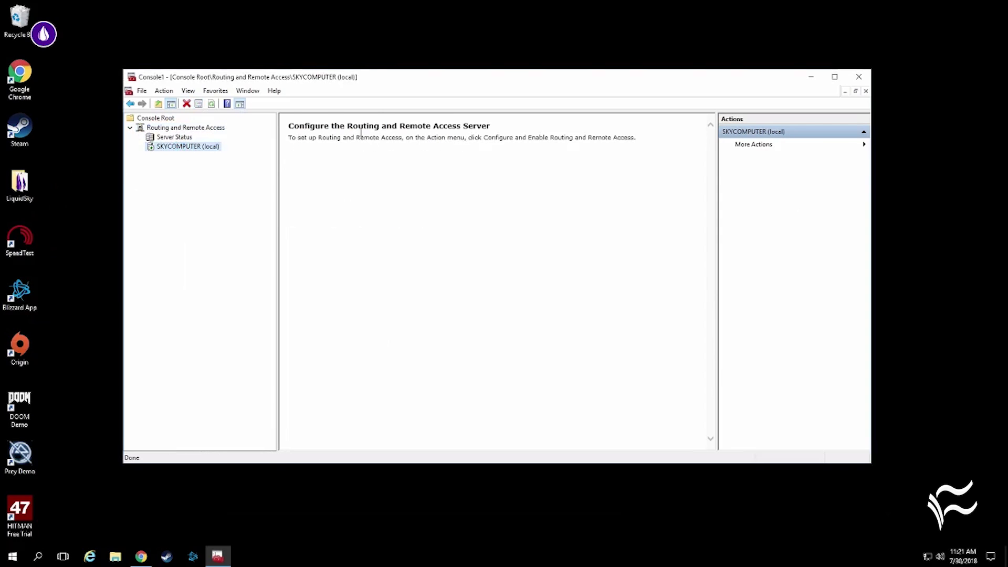
{"action": "left_click", "coordinate": [166, 137]}
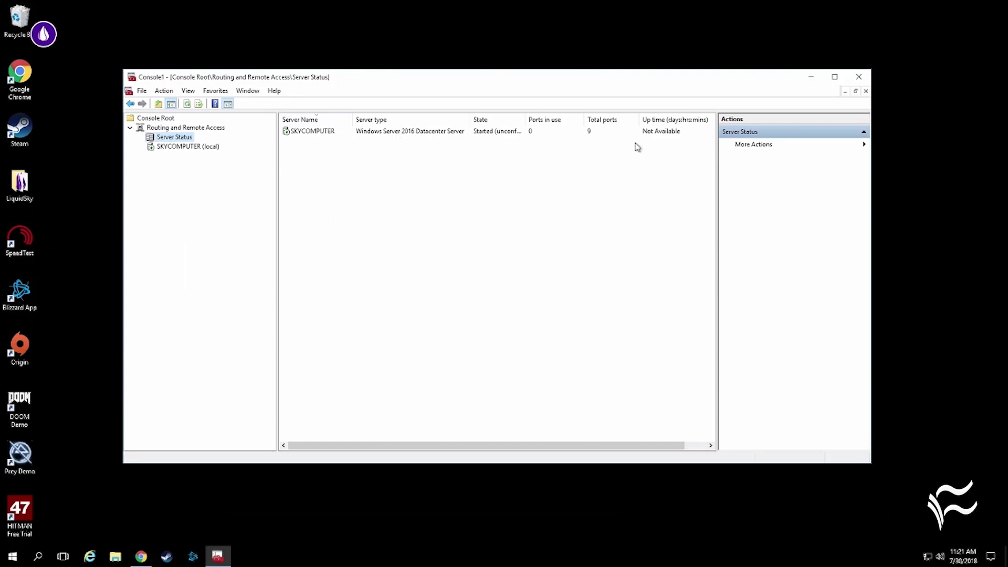
{"action": "right_click", "coordinate": [190, 146]}
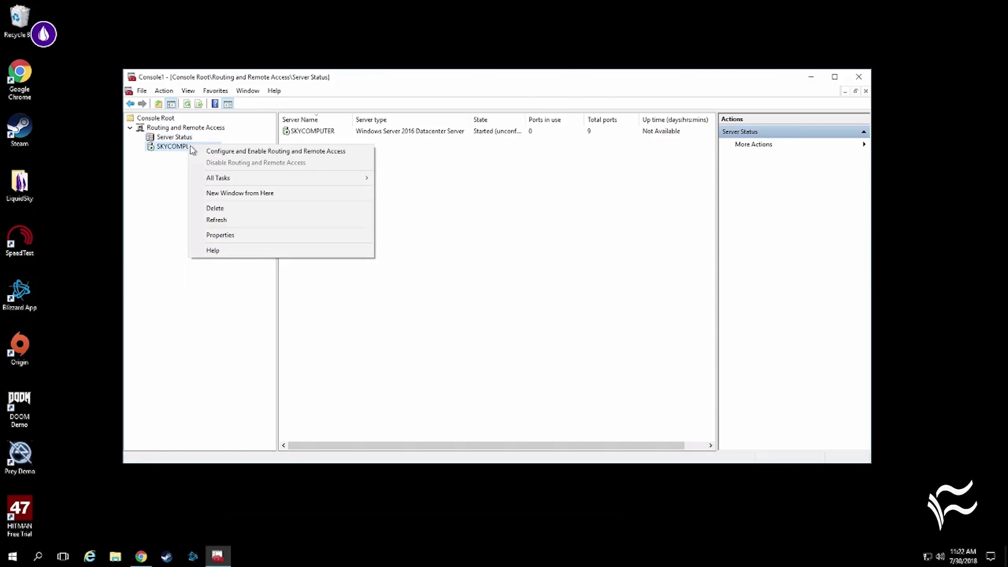
{"action": "left_click", "coordinate": [225, 235]}
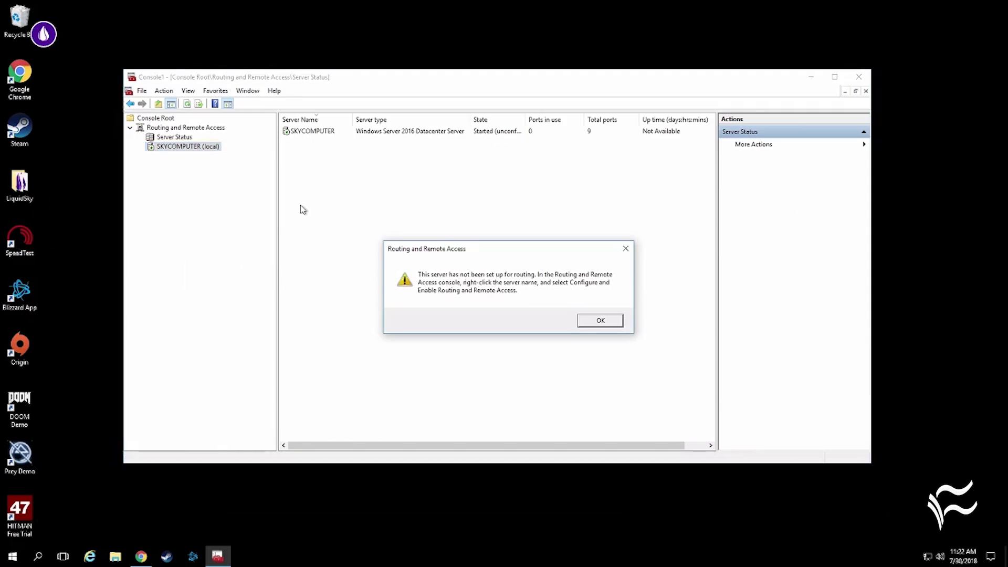
{"action": "left_click", "coordinate": [600, 321]}
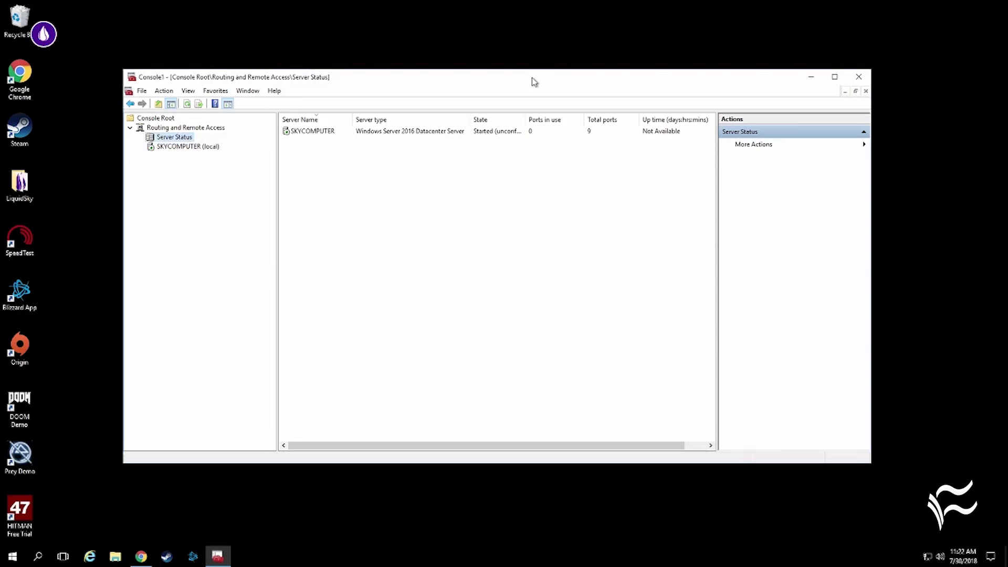
{"action": "left_click_drag", "start_coordinate": [535, 79], "coordinate": [565, 79]}
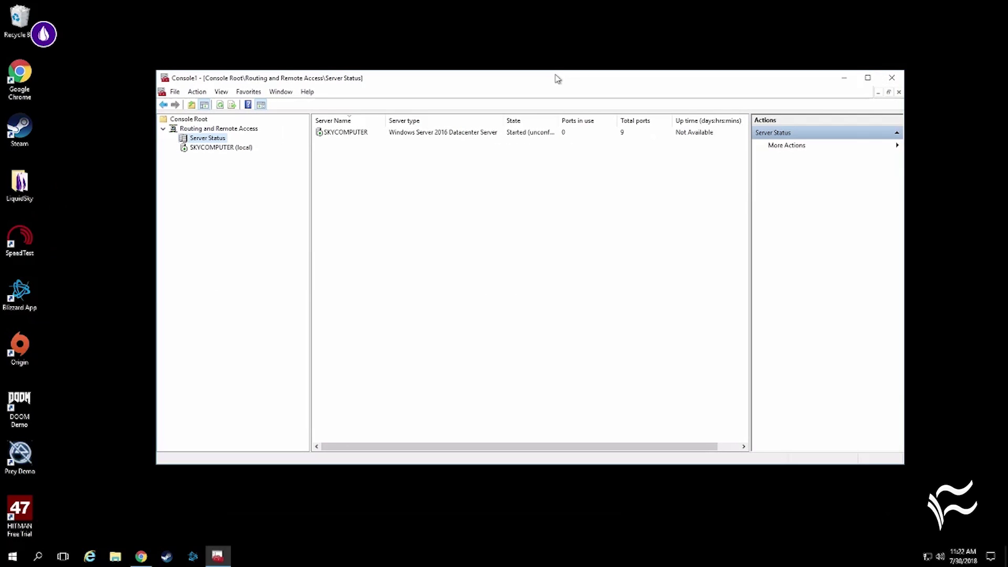
Read through the TechRepublic VPN troubleshooting article in Chrome, briefly checking the console, to the rejected-connections section.
{"action": "left_click", "coordinate": [147, 558]}
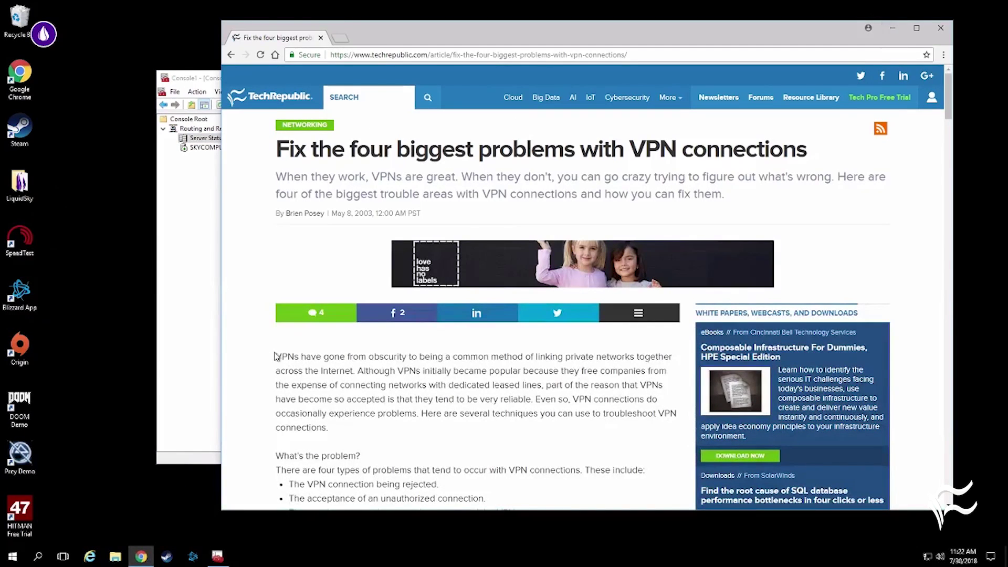
{"action": "scroll", "coordinate": [277, 359], "scroll_direction": "down", "scroll_amount": 10}
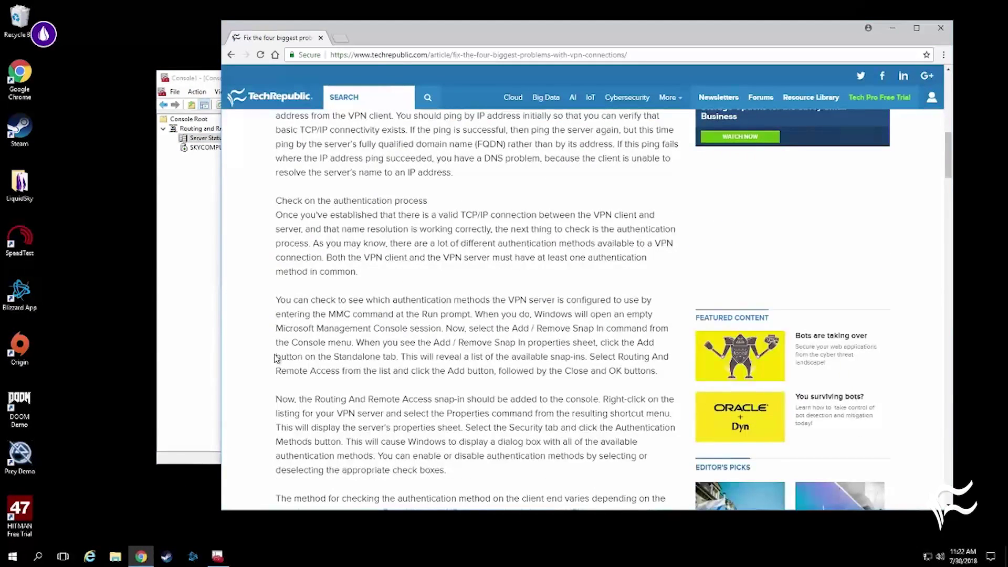
{"action": "scroll", "coordinate": [277, 358], "scroll_direction": "down", "scroll_amount": 5}
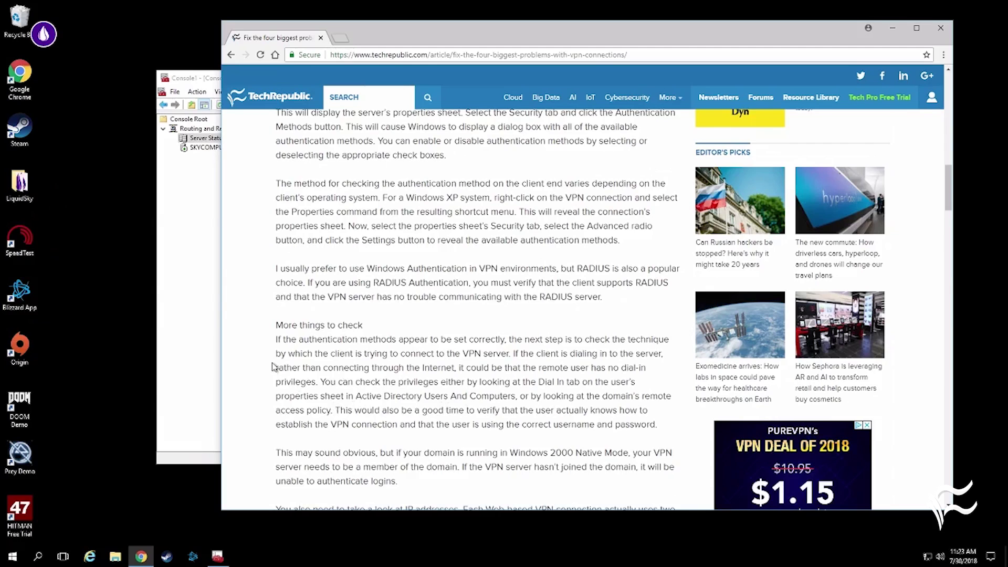
{"action": "scroll", "coordinate": [272, 366], "scroll_direction": "down", "scroll_amount": 2}
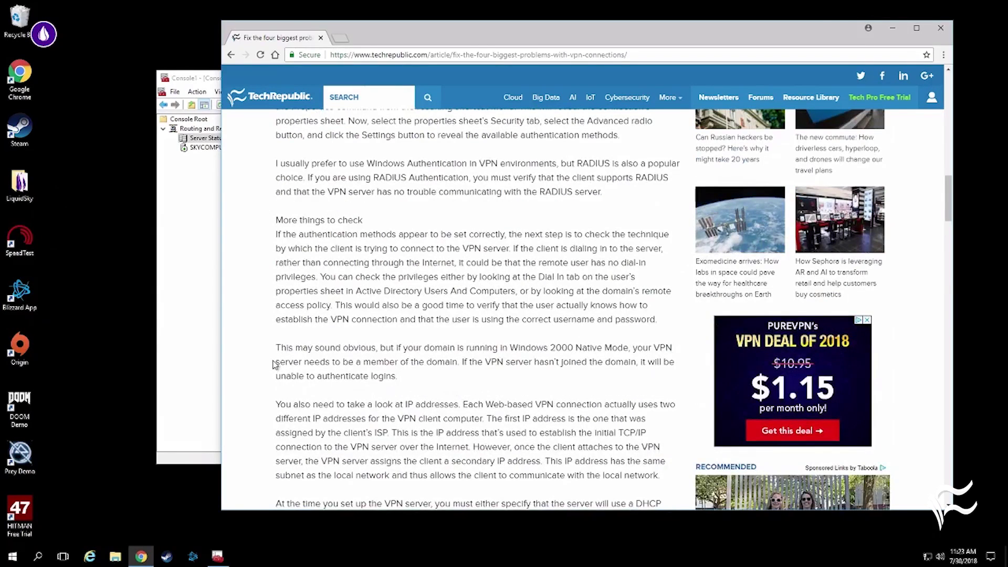
{"action": "scroll", "coordinate": [273, 365], "scroll_direction": "down", "scroll_amount": 3}
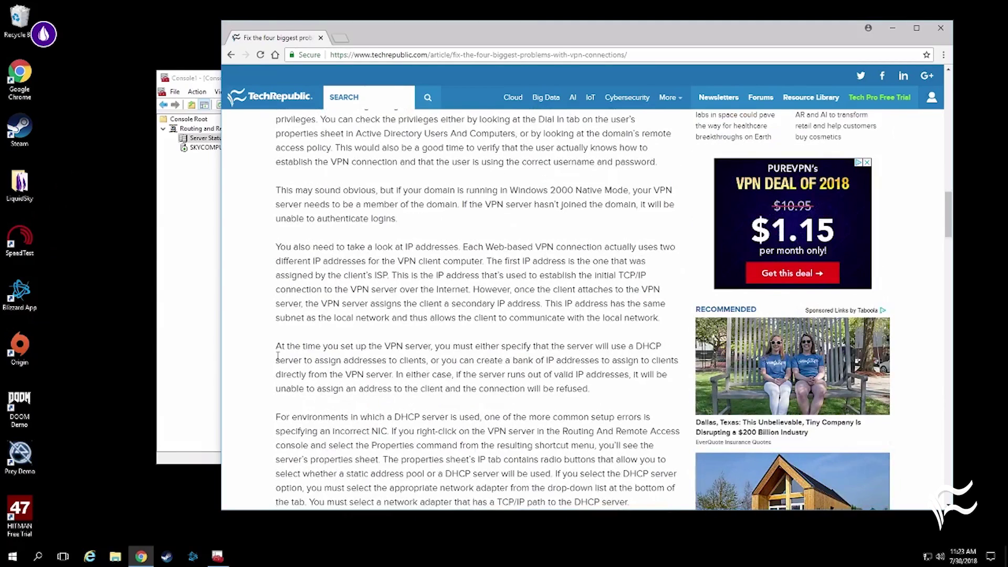
{"action": "scroll", "coordinate": [278, 356], "scroll_direction": "up", "scroll_amount": 3}
{"action": "left_click", "coordinate": [196, 269]}
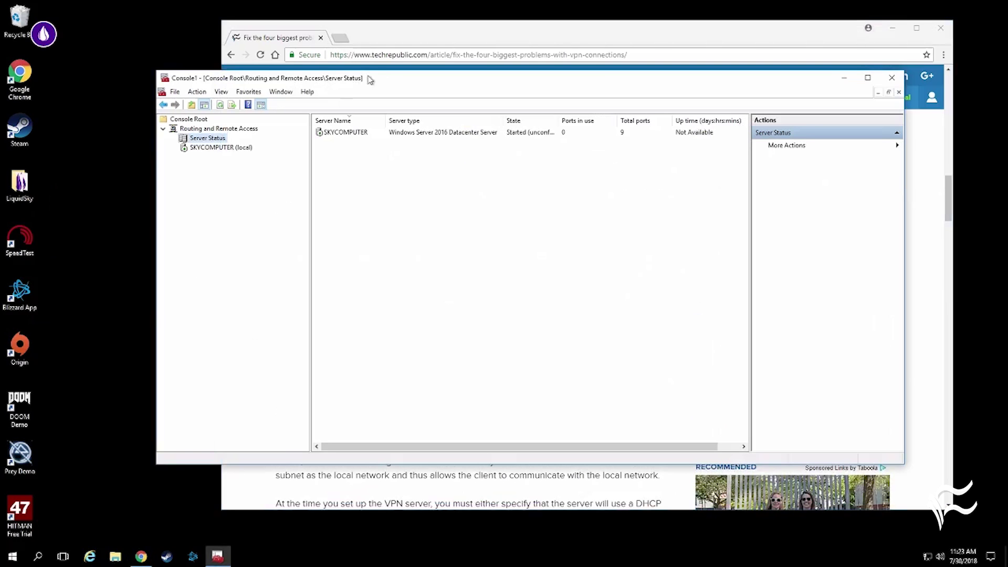
{"action": "left_click", "coordinate": [408, 33]}
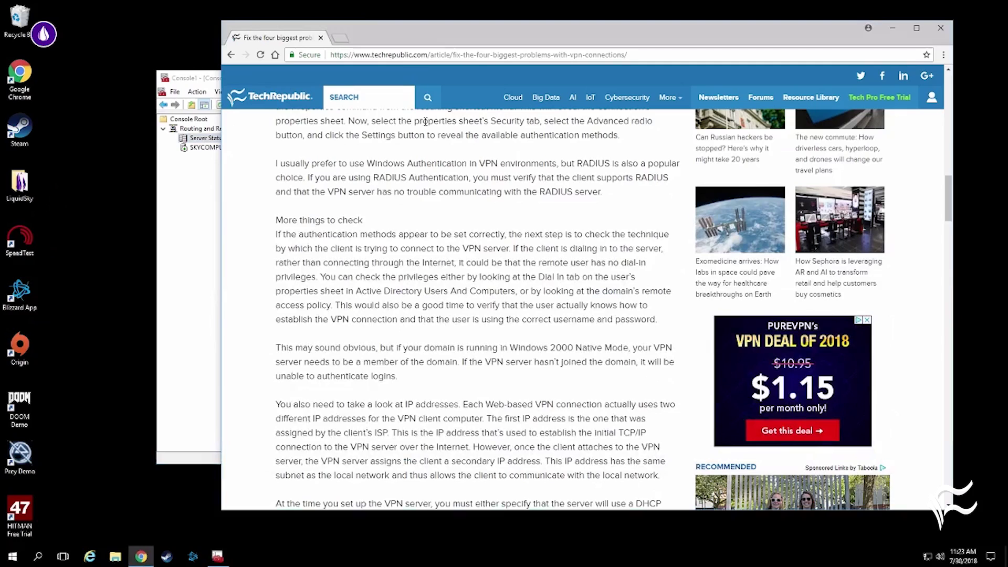
{"action": "scroll", "coordinate": [425, 122], "scroll_direction": "up", "scroll_amount": 15}
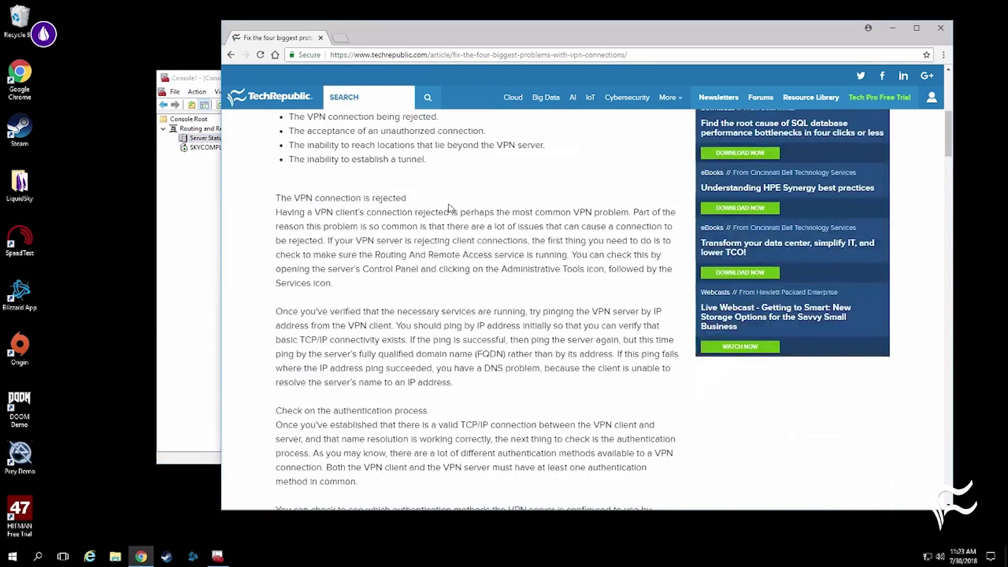